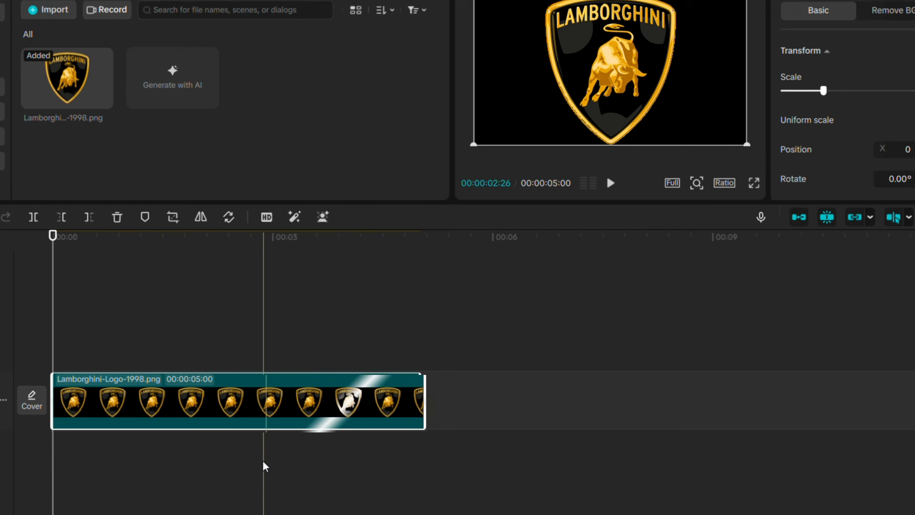
Paste a duplicate of the logo clip onto a second track and raise its luma curve to turn it white
{"action": "key", "text": "ctrl+v"}
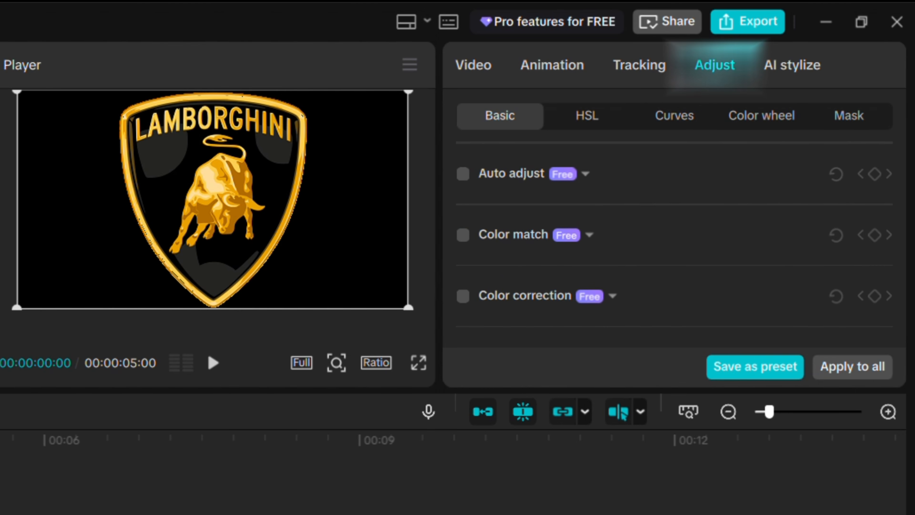
{"action": "left_click", "coordinate": [664, 125]}
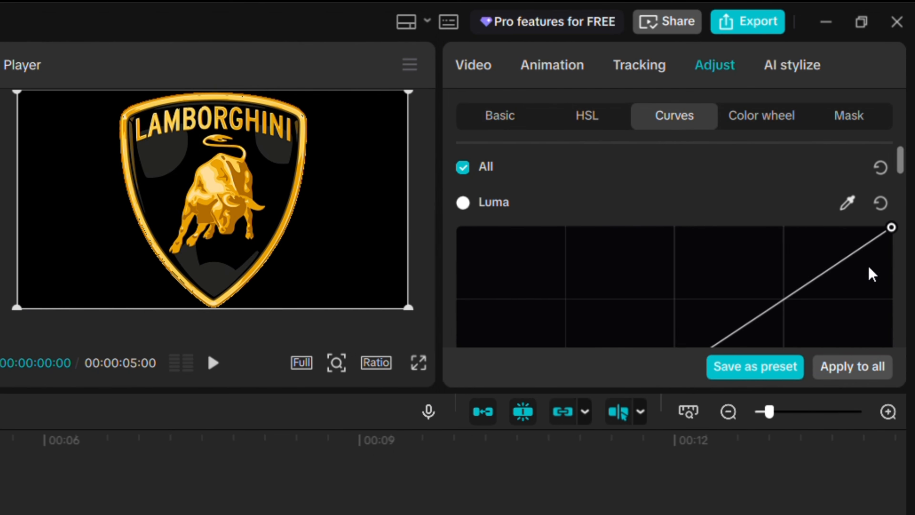
{"action": "left_click_drag", "start_coordinate": [891, 228], "coordinate": [521, 236]}
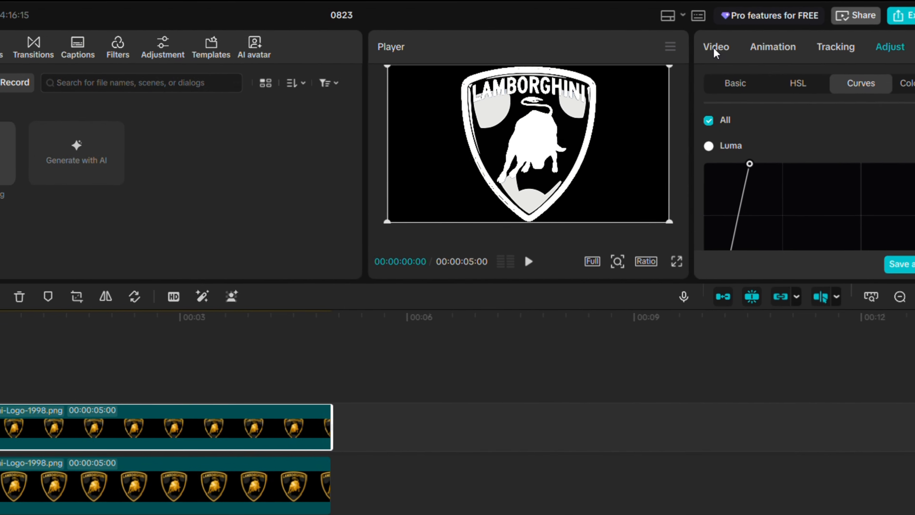
Apply a Filmstrip mask to the white logo clip
{"action": "left_click", "coordinate": [708, 47]}
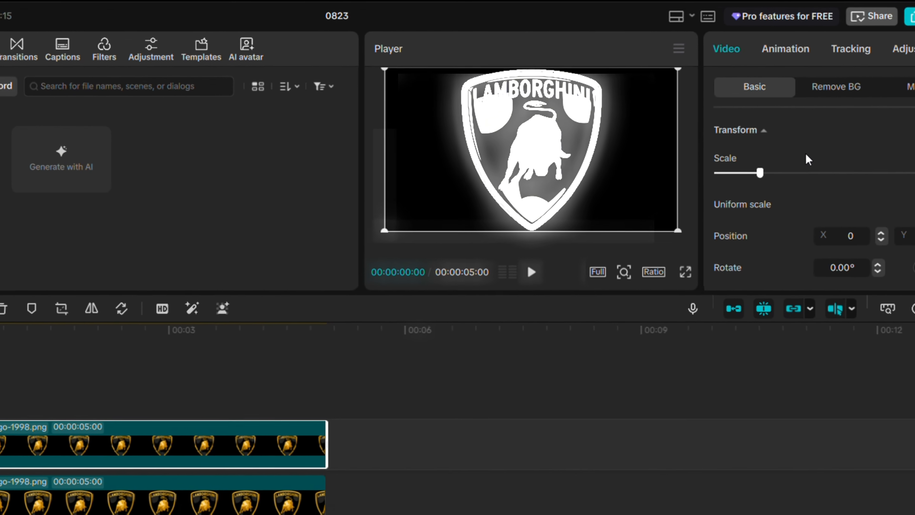
{"action": "scroll", "coordinate": [839, 249], "scroll_direction": "down", "scroll_amount": 2}
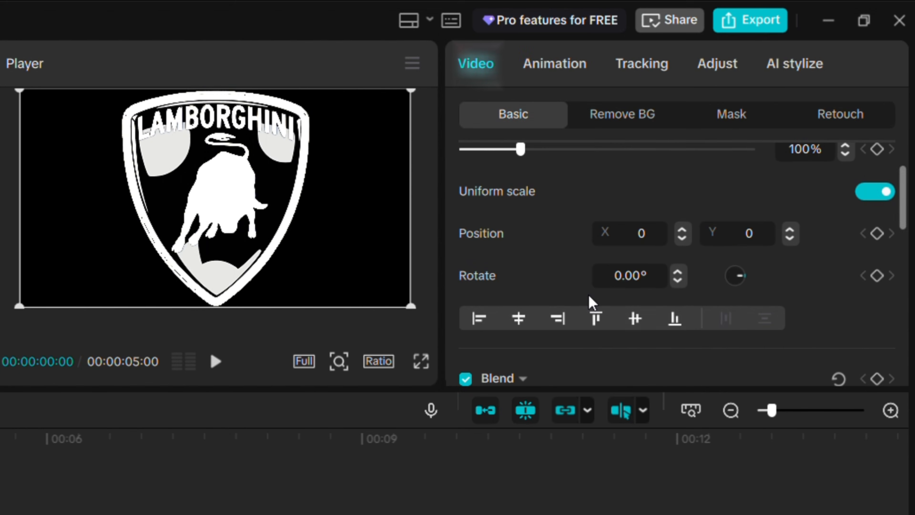
{"action": "left_click", "coordinate": [731, 125]}
{"action": "left_click", "coordinate": [593, 286]}
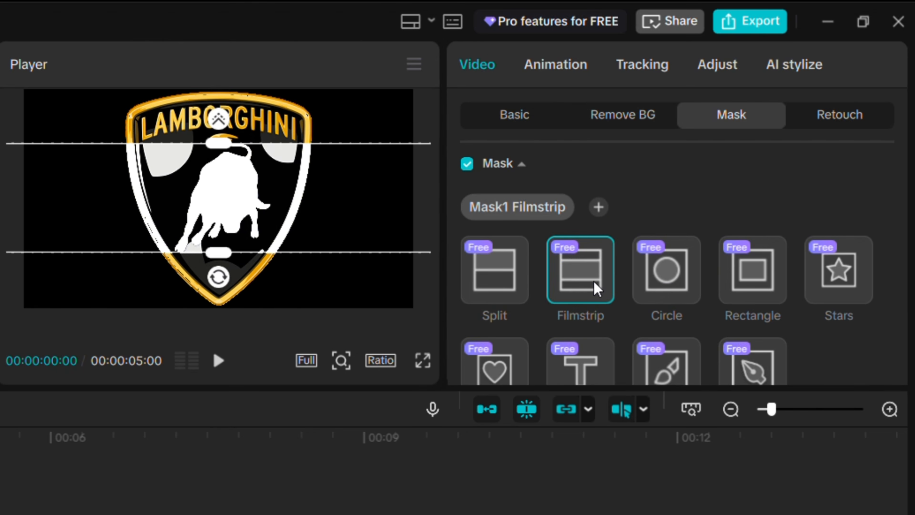
Set the mask rotation to -45° and its size to 200
{"action": "scroll", "coordinate": [630, 236], "scroll_direction": "down", "scroll_amount": 5}
{"action": "type", "text": "-45"}
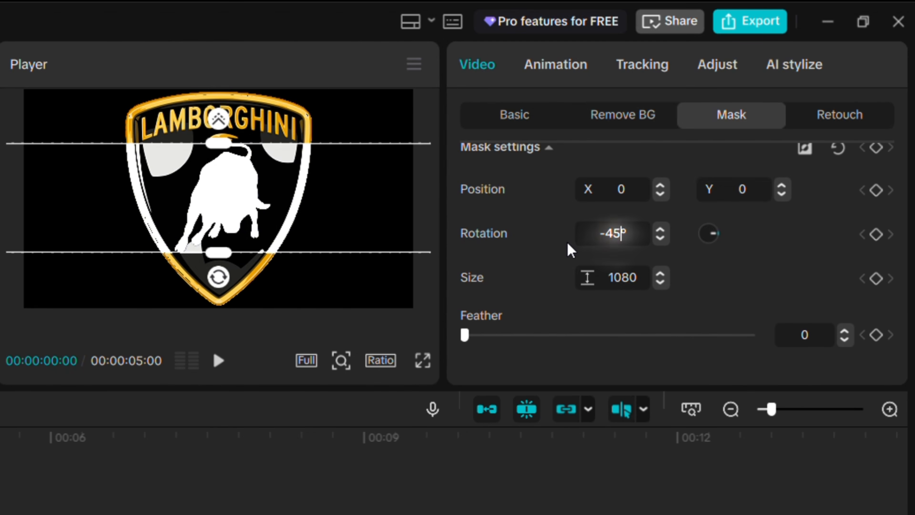
{"action": "key", "text": "Tab"}
{"action": "type", "text": "200"}
{"action": "key", "text": "Return"}
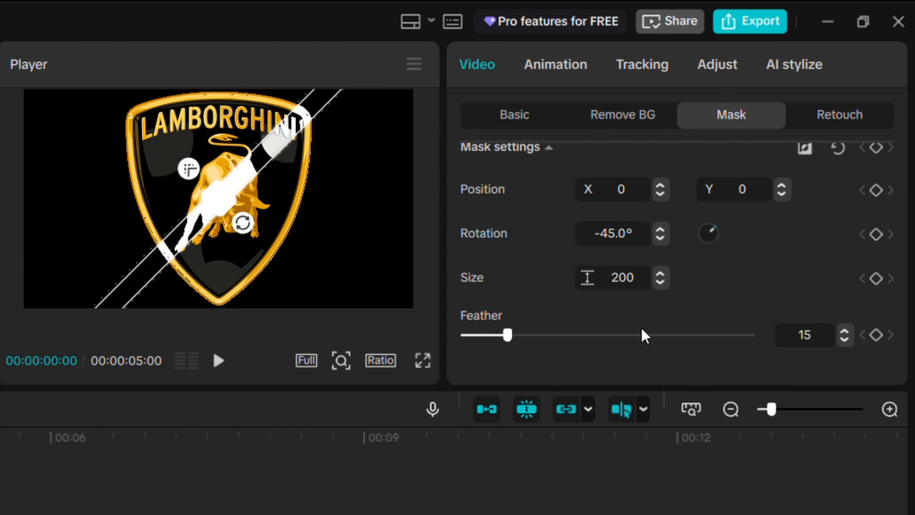
Add a mask keyframe at the clip start with the mask band moved off the logo's upper-left
{"action": "scroll", "coordinate": [804, 269], "scroll_direction": "up", "scroll_amount": 4}
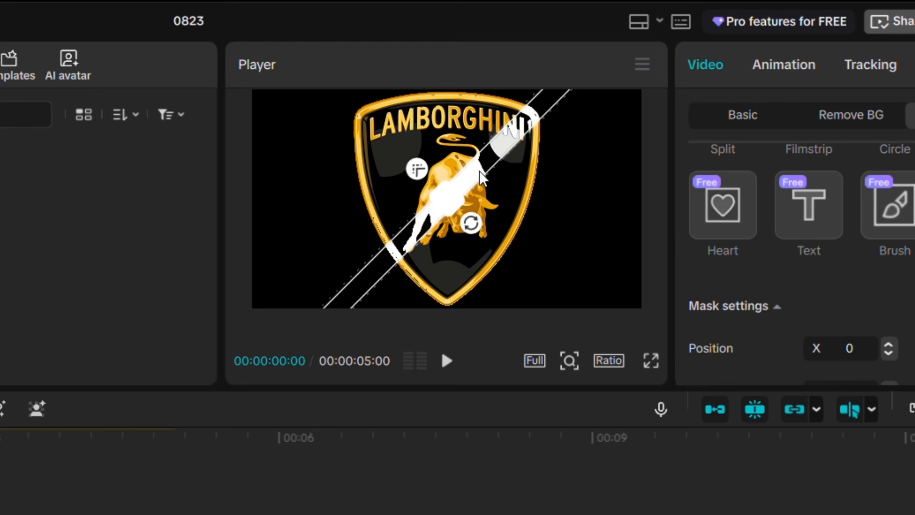
{"action": "left_click_drag", "start_coordinate": [481, 177], "coordinate": [334, 106]}
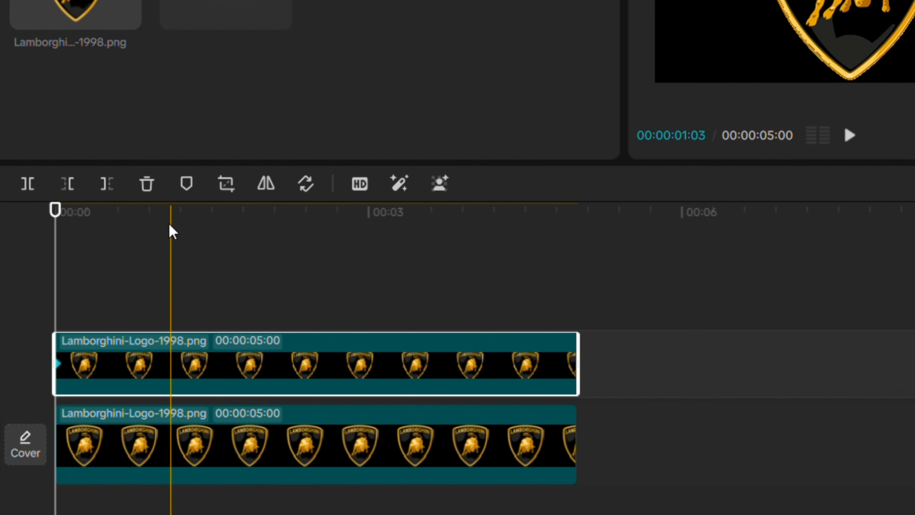
{"action": "left_click", "coordinate": [0, 446]}
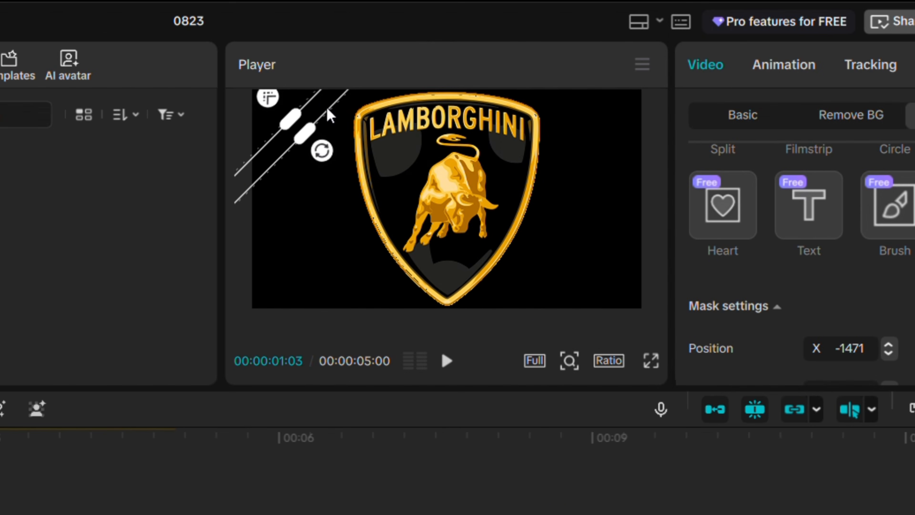
Move the mask band to the logo's lower-right at about one second and apply an easing preset to the keyframe
{"action": "left_click_drag", "start_coordinate": [326, 109], "coordinate": [498, 298]}
{"action": "left_click", "coordinate": [447, 361]}
{"action": "right_click", "coordinate": [145, 287]}
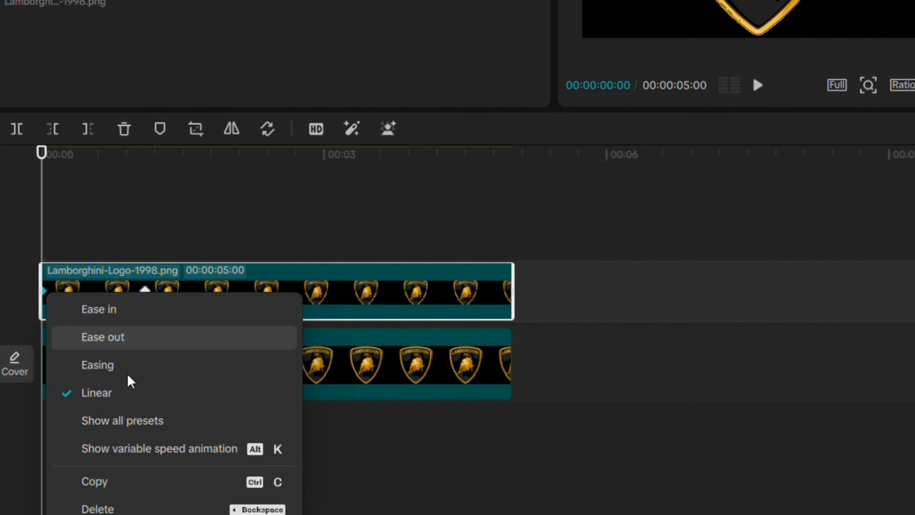
{"action": "left_click", "coordinate": [205, 410]}
Combine both logo clips into a compound clip
{"action": "left_click", "coordinate": [716, 348]}
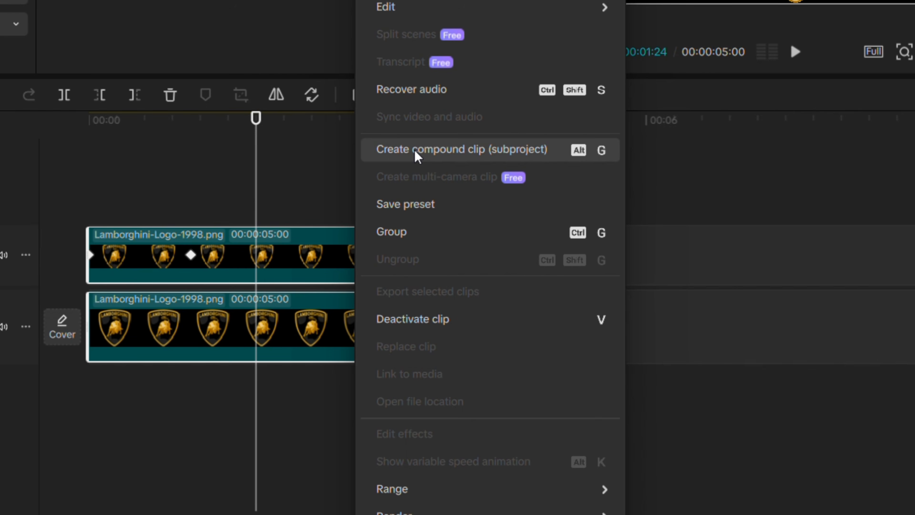
{"action": "left_click", "coordinate": [416, 151]}
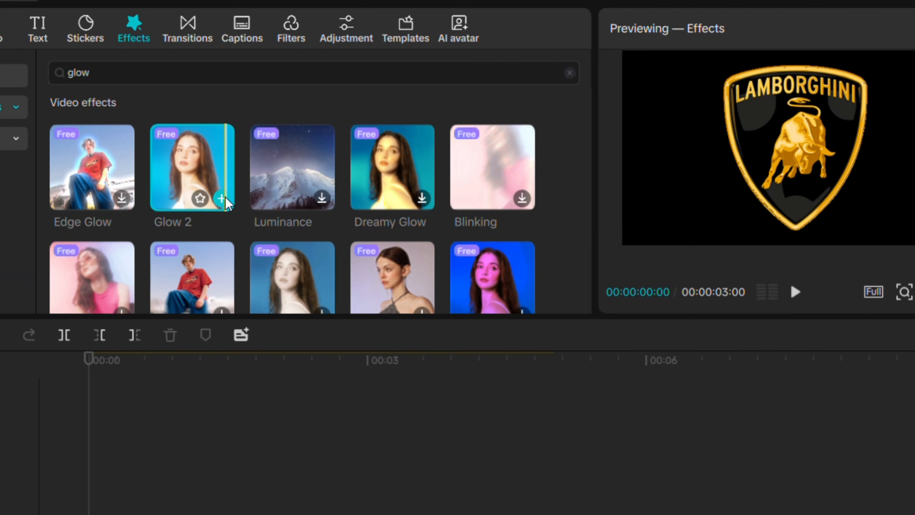
Search video effects for "play" and add the Play Pendulum effect over the compound clip
{"action": "left_click", "coordinate": [222, 198]}
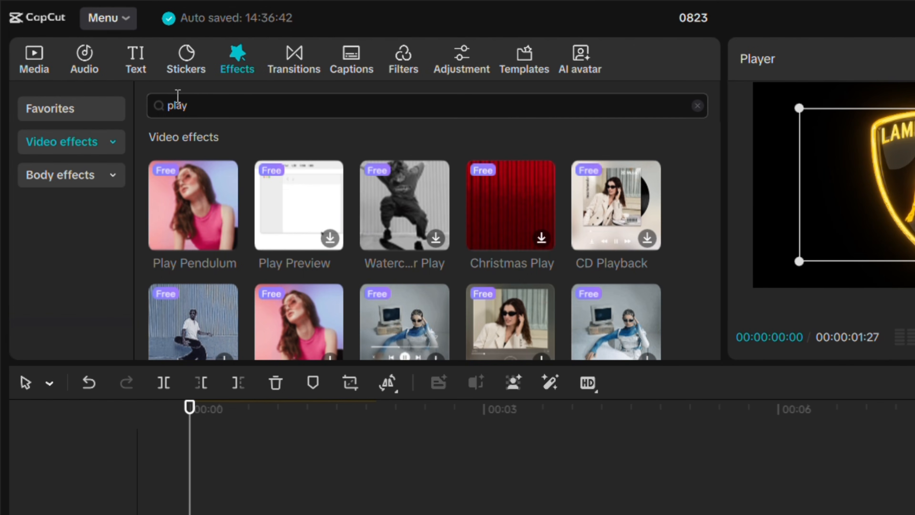
{"action": "mouse_move", "coordinate": [177, 241]}
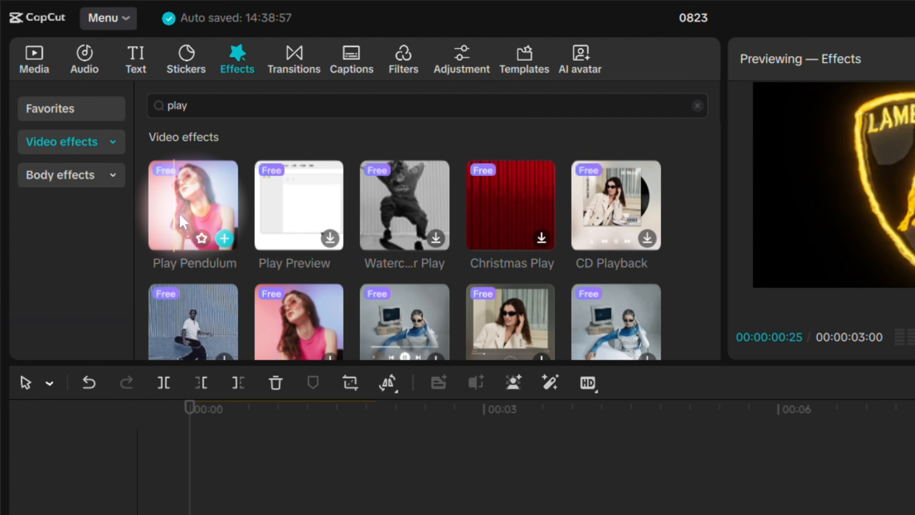
{"action": "left_click_drag", "start_coordinate": [182, 221], "coordinate": [199, 514]}
{"action": "left_click_drag", "start_coordinate": [199, 433], "coordinate": [200, 433]}
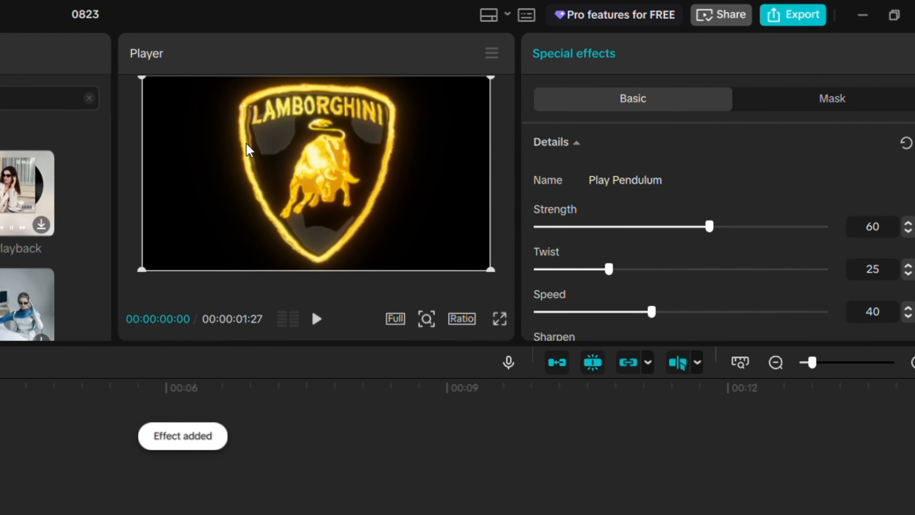
Set the Play Pendulum effect's Twist to 0
{"action": "left_click_drag", "start_coordinate": [272, 62], "coordinate": [295, 72]}
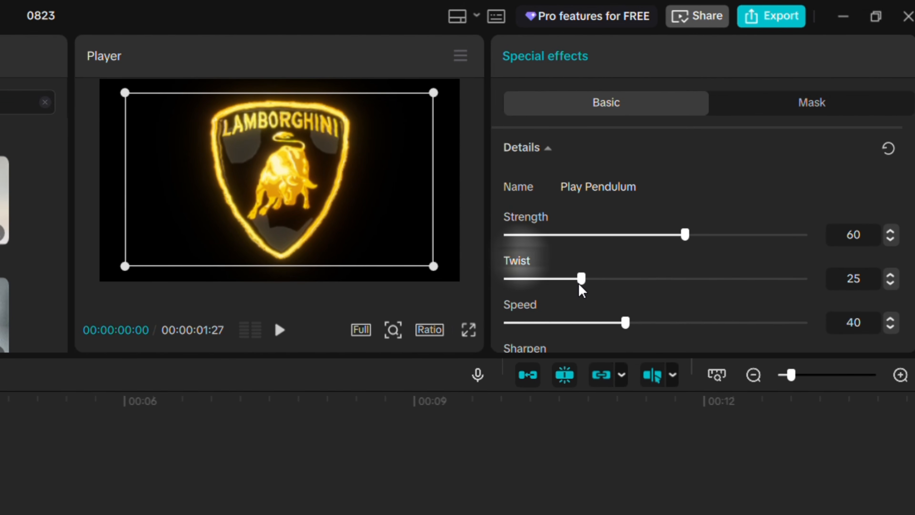
{"action": "left_click_drag", "start_coordinate": [537, 298], "coordinate": [484, 288]}
{"action": "scroll", "coordinate": [627, 288], "scroll_direction": "down", "scroll_amount": 1}
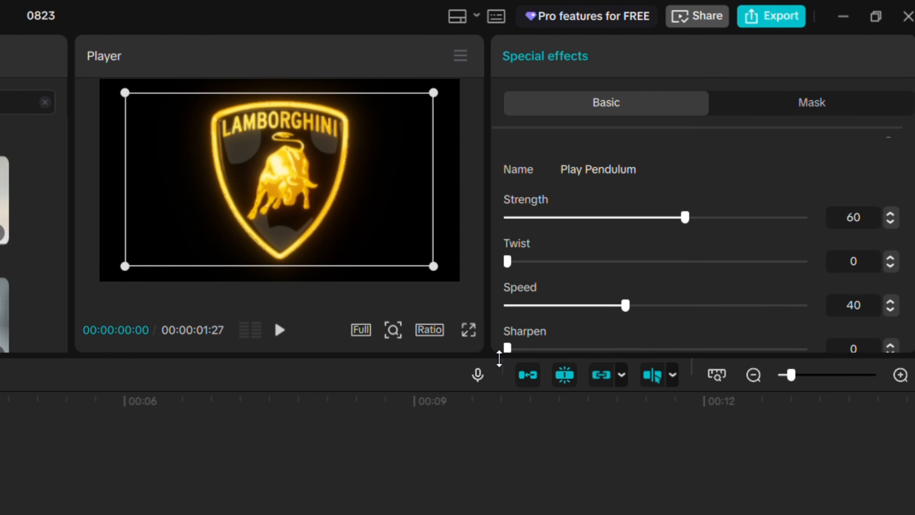
Preview the logo animation full screen and lower the effect's Strength slightly
{"action": "left_click", "coordinate": [276, 337]}
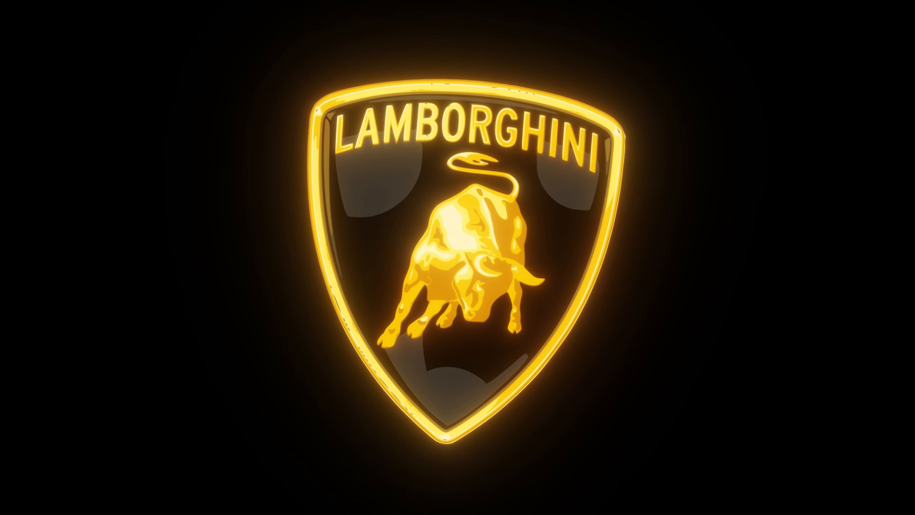
{"action": "left_click", "coordinate": [294, 355]}
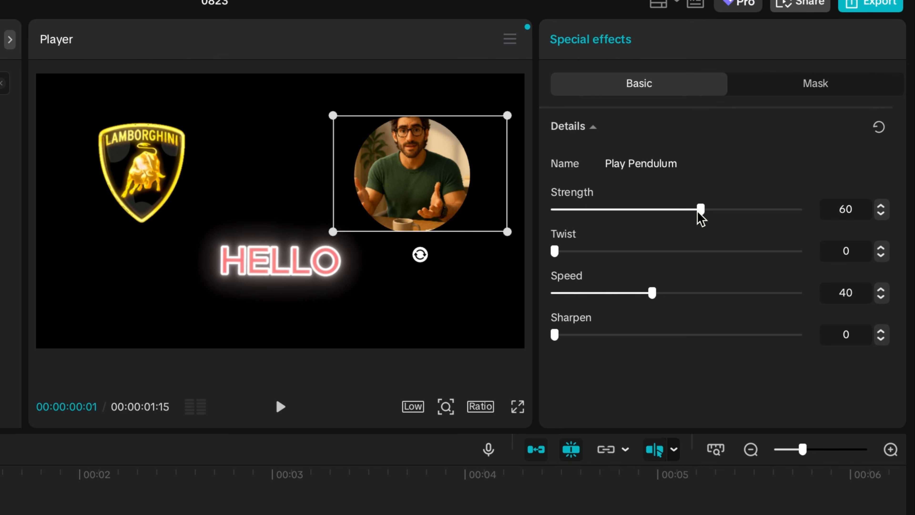
{"action": "left_click_drag", "start_coordinate": [672, 210], "coordinate": [648, 209]}
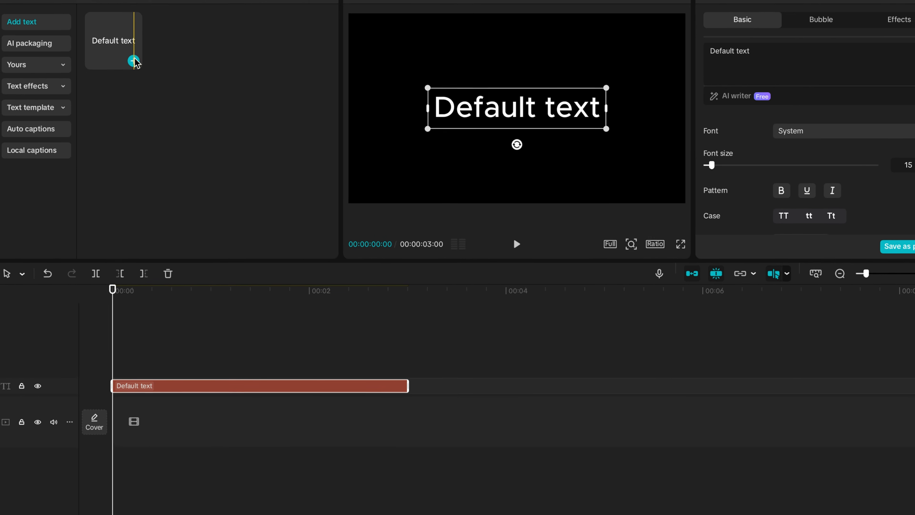
Add a default text layer holding a vertical column of digits, duplicated onto three tracks
{"action": "left_click", "coordinate": [133, 60]}
{"action": "left_click", "coordinate": [150, 28]}
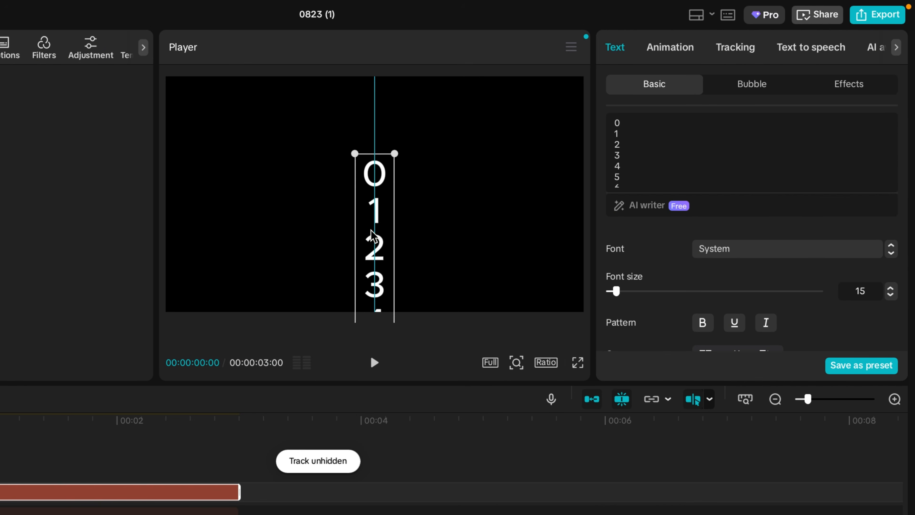
{"action": "mouse_move", "coordinate": [371, 232]}
{"action": "left_mouse_down"}
{"action": "mouse_move", "coordinate": [378, 261]}
{"action": "mouse_move", "coordinate": [375, 249]}
{"action": "left_mouse_up"}
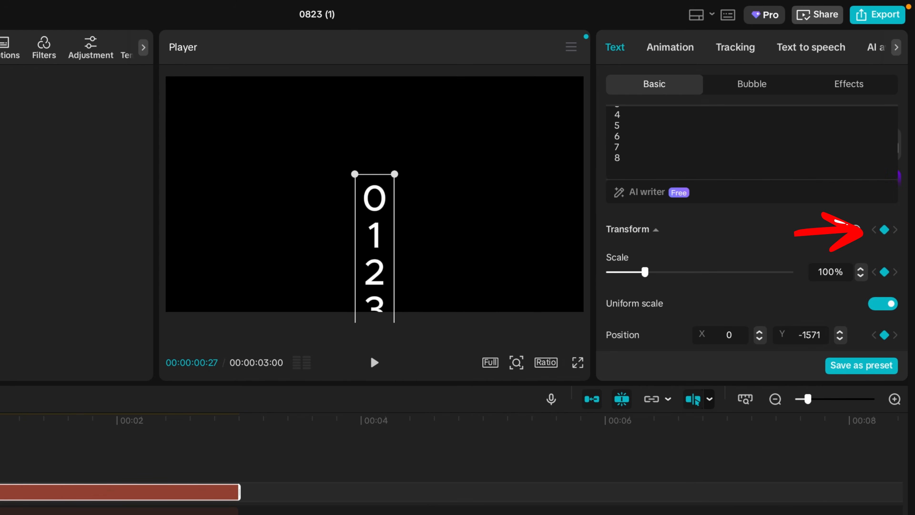
Keyframe the digit column's position, moving it upward at about one second so the numbers scroll
{"action": "key", "text": "Left"}
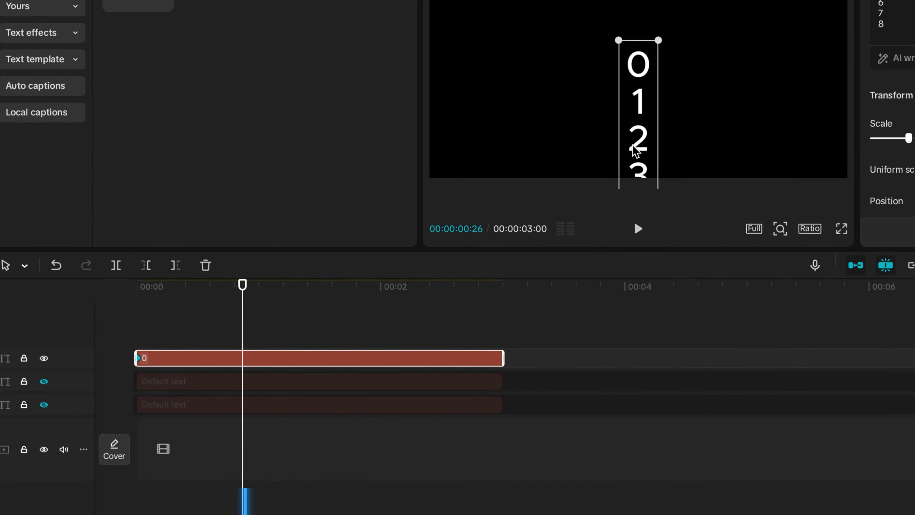
{"action": "left_click_drag", "start_coordinate": [633, 145], "coordinate": [610, 112]}
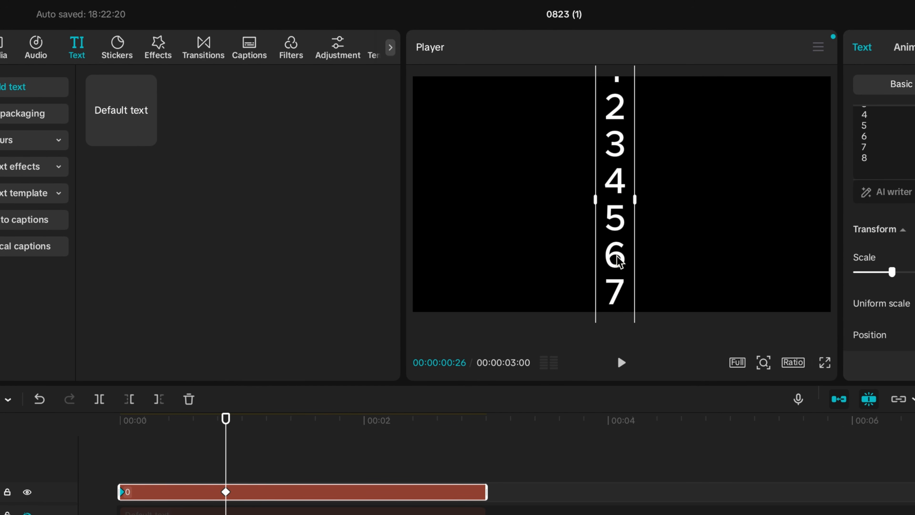
{"action": "left_click_drag", "start_coordinate": [619, 261], "coordinate": [630, 144]}
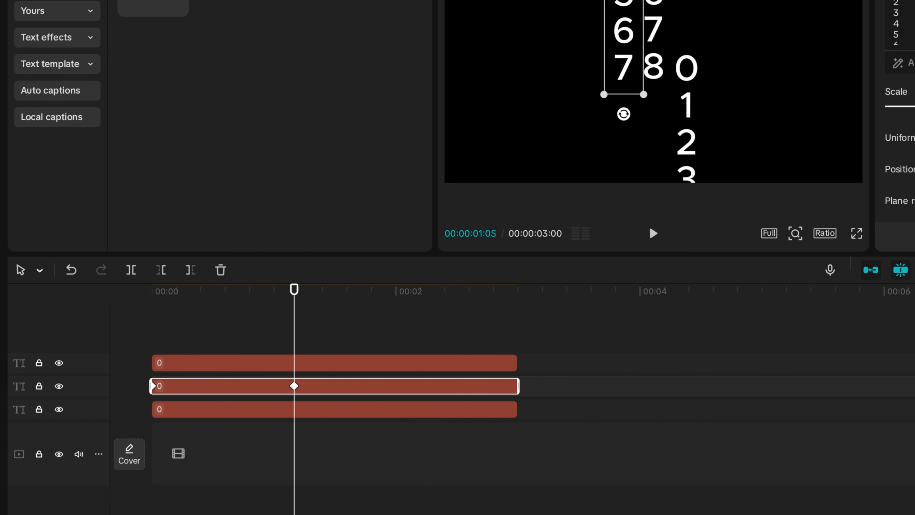
Step back a few frames and play back the scrolling digit columns
{"action": "key", "text": "Left"}
{"action": "key", "text": "Left"}
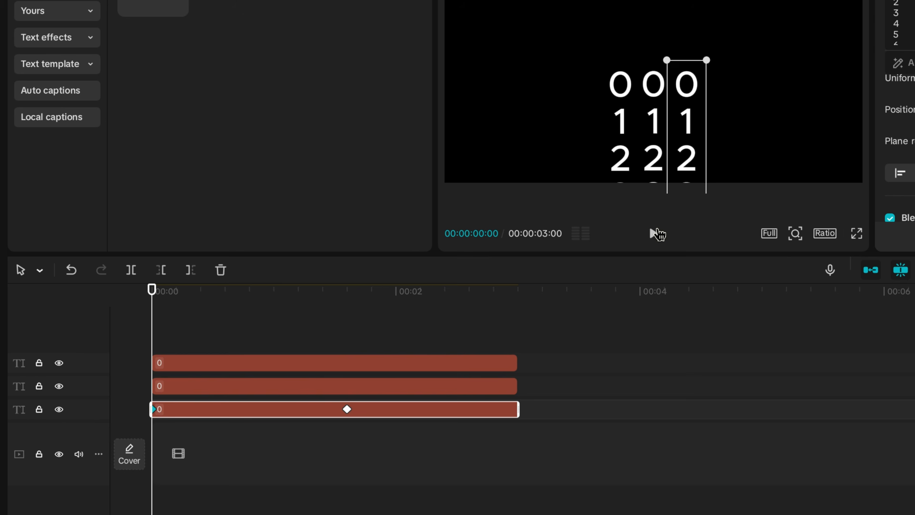
{"action": "left_click", "coordinate": [653, 233]}
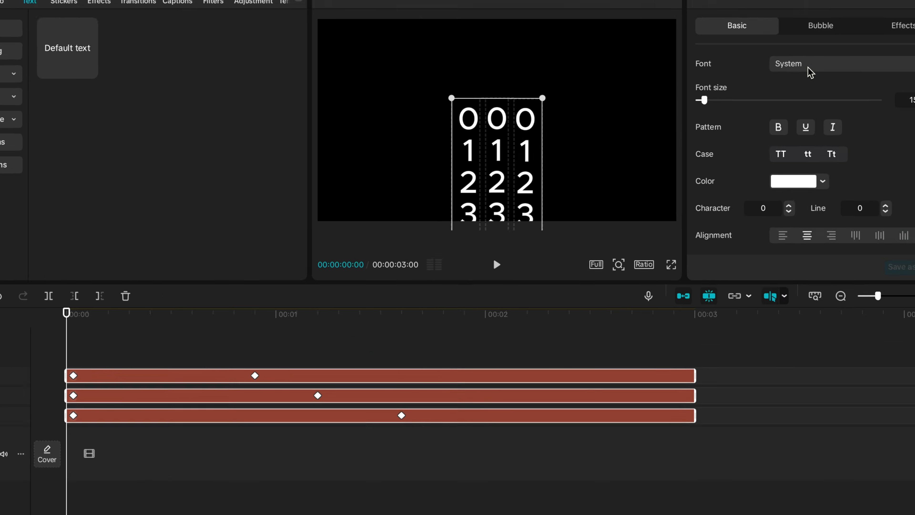
Change the digits' font to Arial Rounded MT Bold
{"action": "left_click", "coordinate": [807, 71]}
{"action": "left_click", "coordinate": [756, 246]}
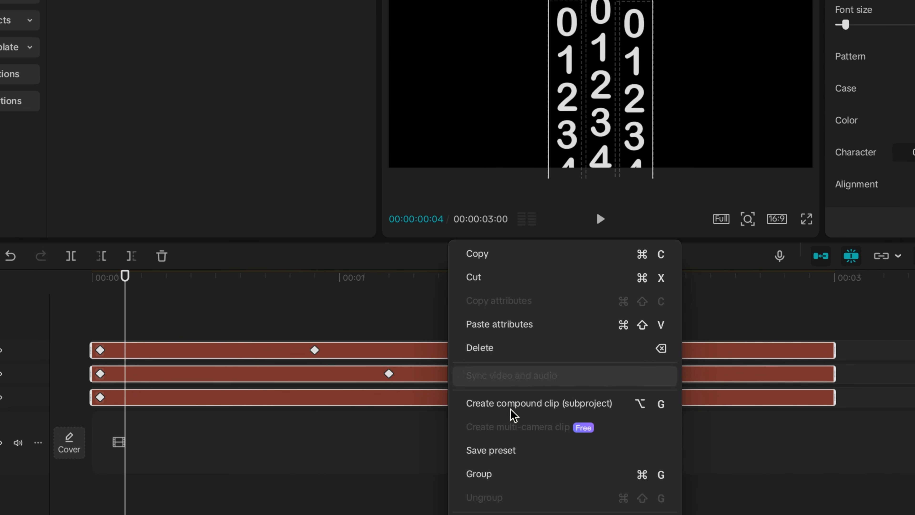
Combine the three digit text clips into a compound clip
{"action": "left_click", "coordinate": [516, 415]}
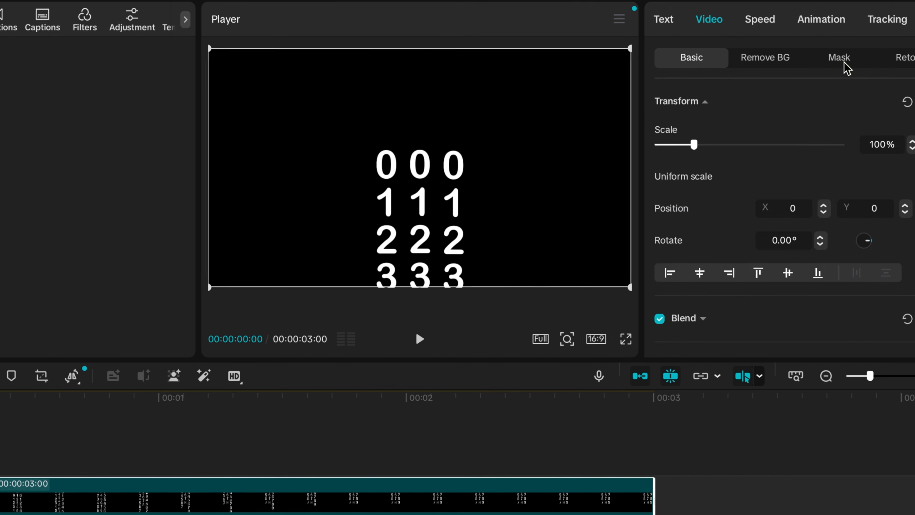
Add a Rectangle mask framing the single top row of digits on the compound clip and preview it
{"action": "left_click", "coordinate": [844, 62]}
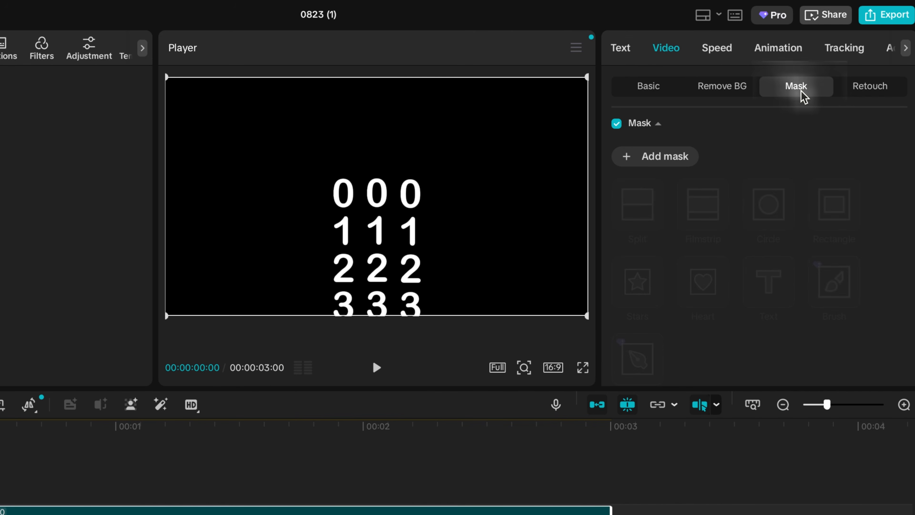
{"action": "left_click", "coordinate": [664, 164]}
{"action": "left_click_drag", "start_coordinate": [376, 134], "coordinate": [382, 169]}
{"action": "scroll", "coordinate": [767, 281], "scroll_direction": "down", "scroll_amount": 5}
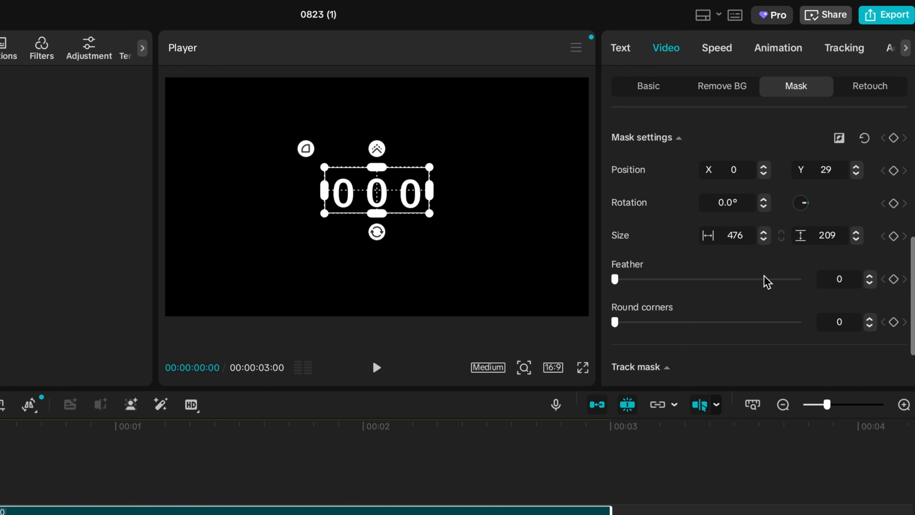
{"action": "left_click", "coordinate": [377, 367]}
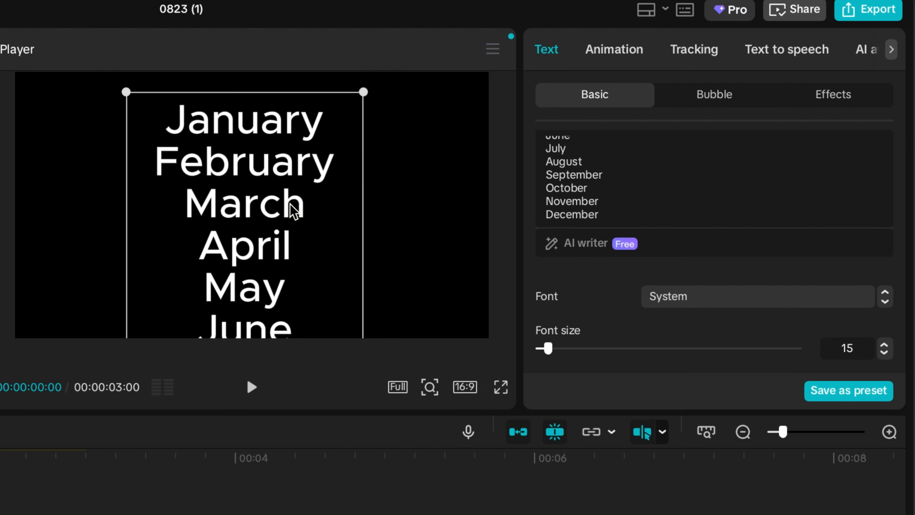
Move the month list lower in the frame and switch it to a different font
{"action": "left_click_drag", "start_coordinate": [294, 211], "coordinate": [302, 284]}
{"action": "left_click", "coordinate": [817, 306]}
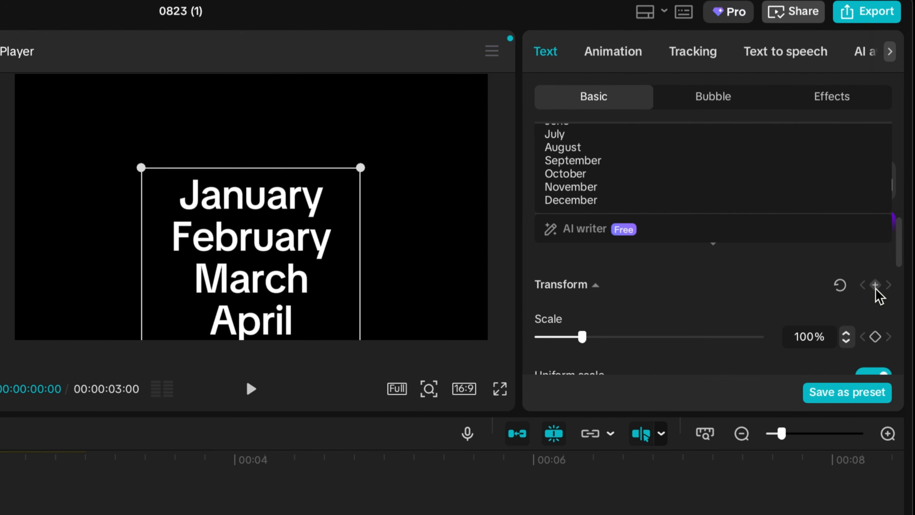
{"action": "left_click", "coordinate": [875, 288]}
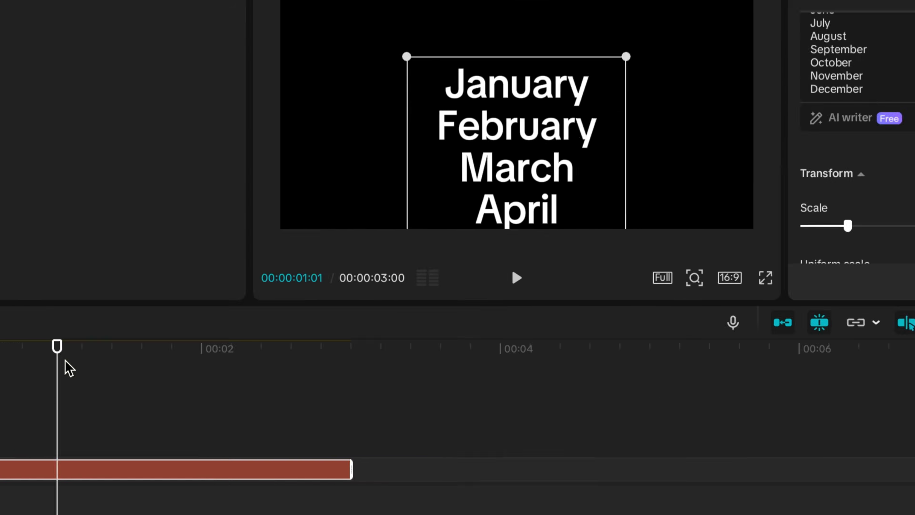
Open the variable speed animation graph for the month clip's keyframes and apply a custom easing curve to the Y position keyframe
{"action": "left_click", "coordinate": [233, 297]}
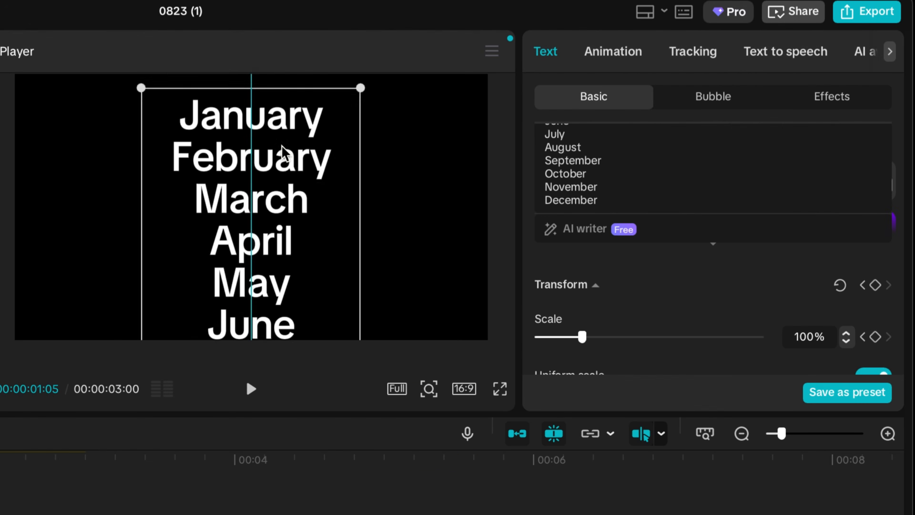
{"action": "left_click", "coordinate": [55, 260]}
{"action": "right_click", "coordinate": [55, 260]}
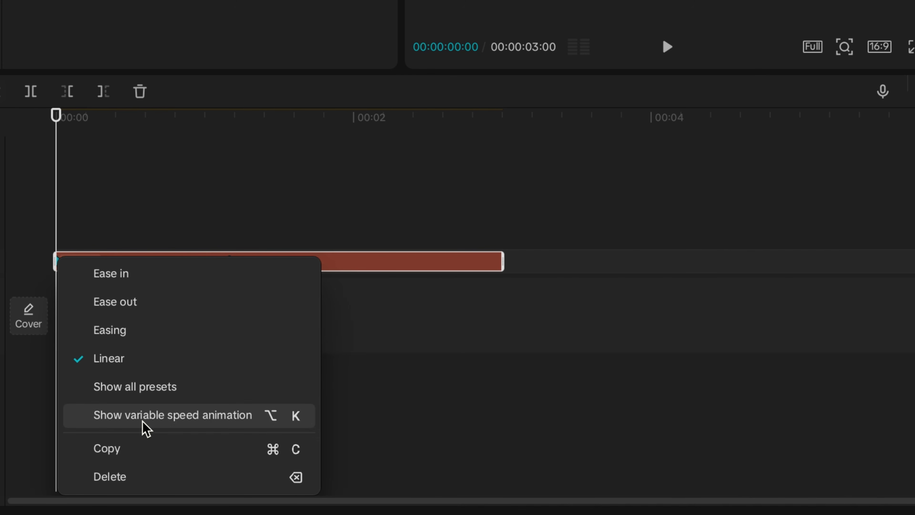
{"action": "left_click", "coordinate": [146, 415]}
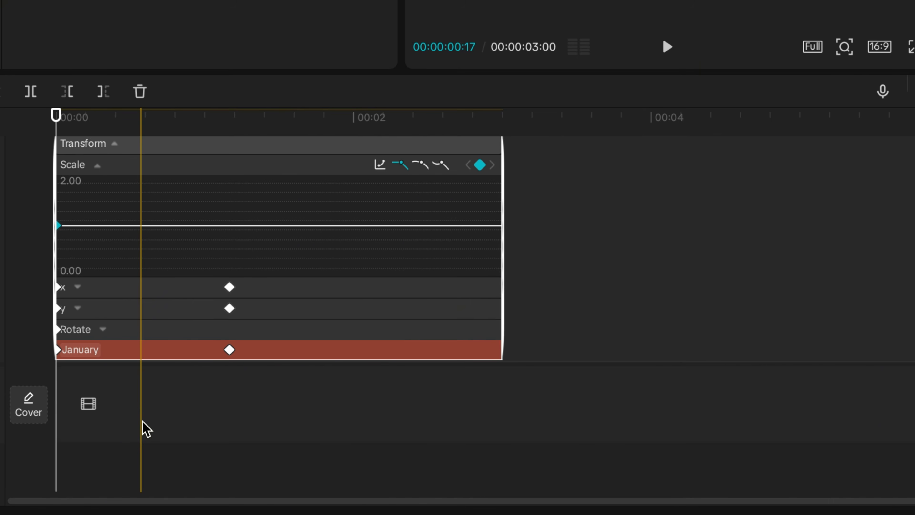
{"action": "left_click", "coordinate": [229, 308]}
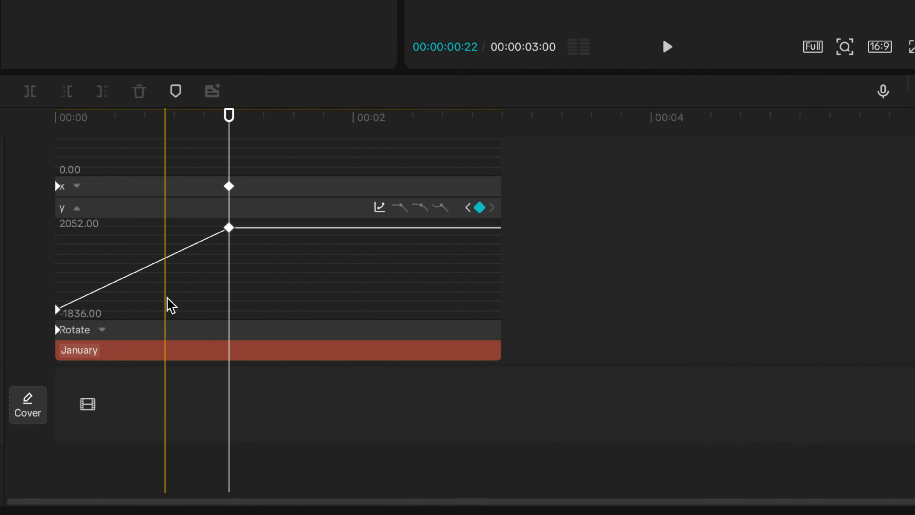
{"action": "left_click", "coordinate": [230, 228]}
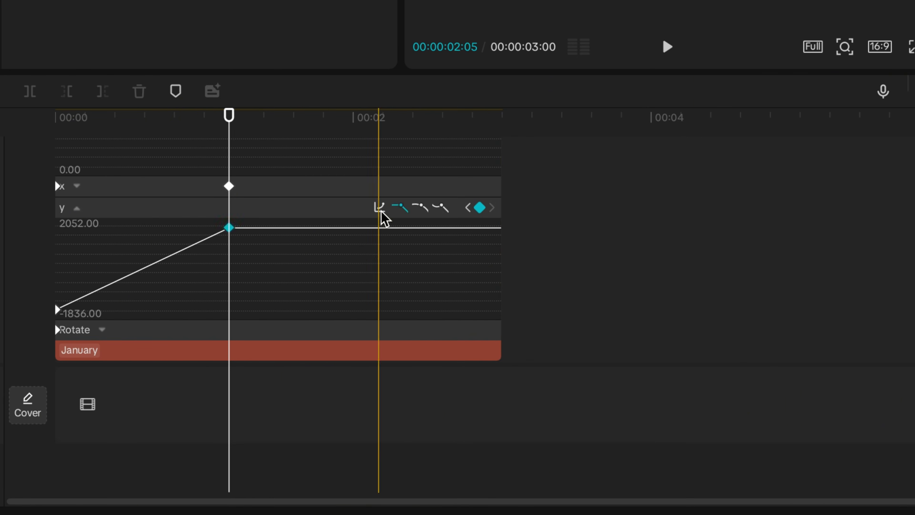
{"action": "left_click", "coordinate": [379, 209]}
{"action": "left_click", "coordinate": [598, 277]}
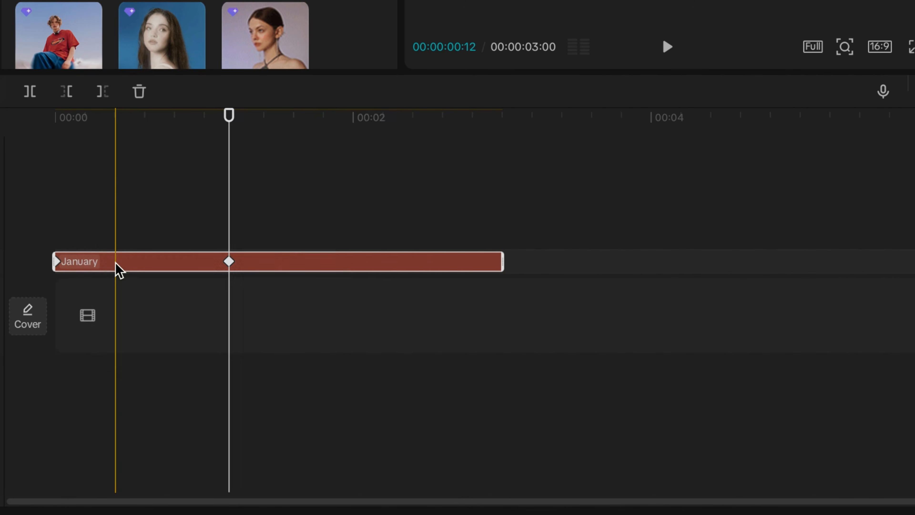
Convert the month text clip into a compound clip
{"action": "right_click", "coordinate": [119, 270]}
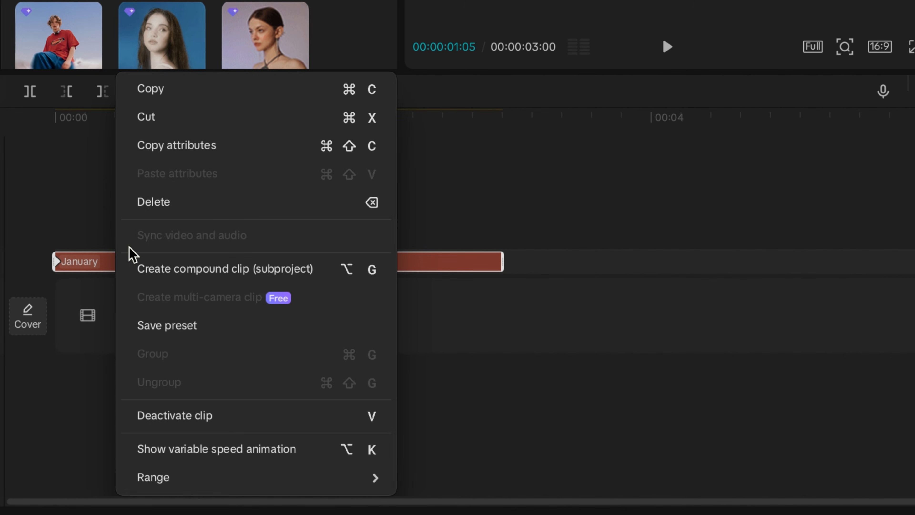
{"action": "left_click", "coordinate": [207, 278]}
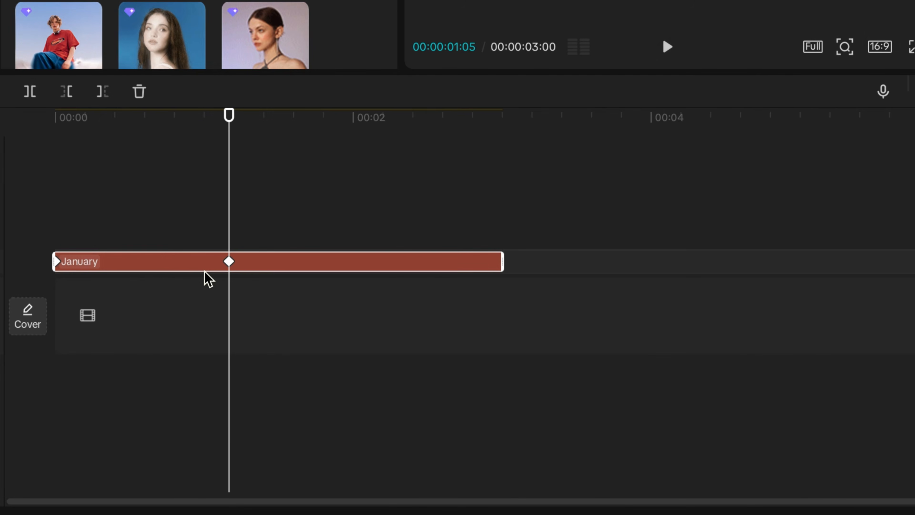
Add a Rectangle mask framing the single December row on the month compound clip and set its feather to 16
{"action": "left_click", "coordinate": [785, 82]}
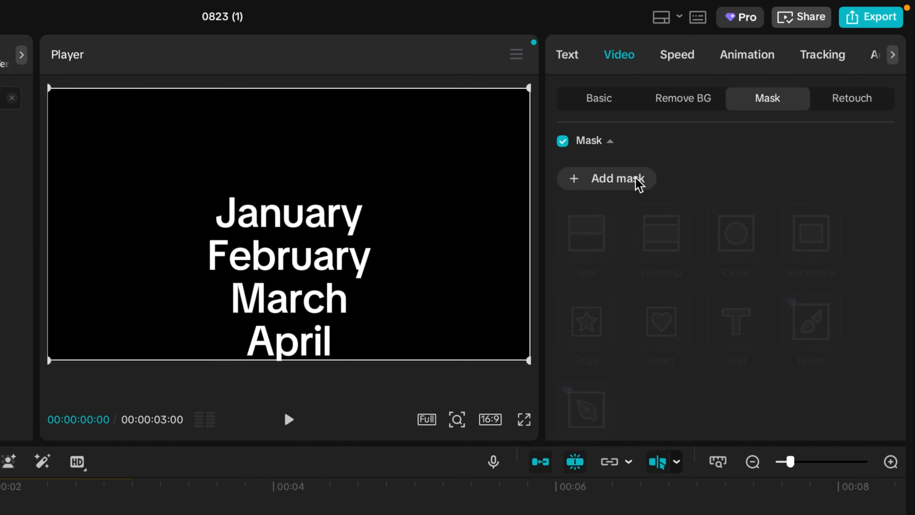
{"action": "left_click", "coordinate": [639, 184]}
{"action": "left_click_drag", "start_coordinate": [284, 294], "coordinate": [283, 241]}
{"action": "left_click_drag", "start_coordinate": [351, 213], "coordinate": [378, 213]}
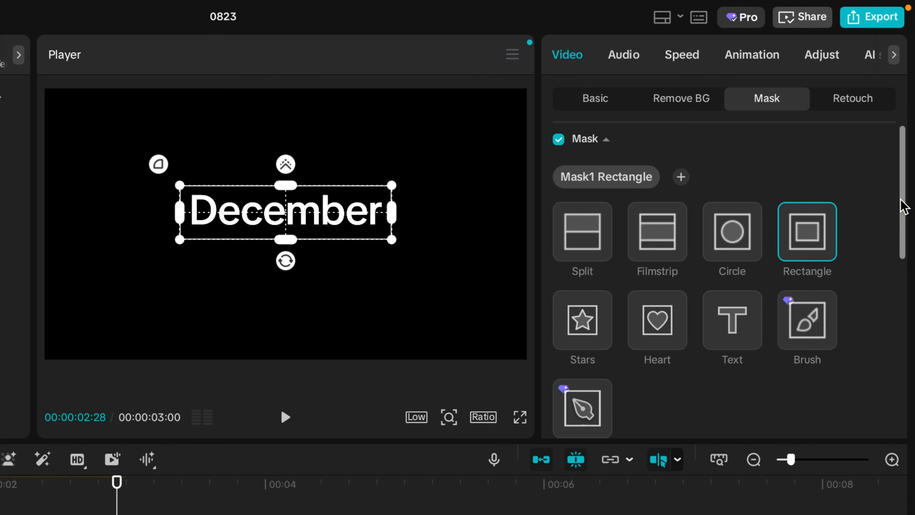
{"action": "left_click_drag", "start_coordinate": [903, 205], "coordinate": [886, 376]}
{"action": "left_click", "coordinate": [591, 257]}
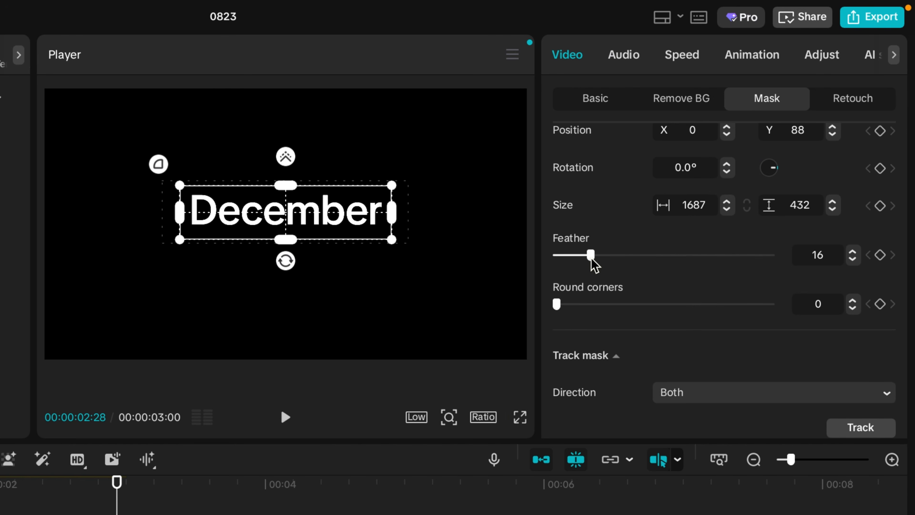